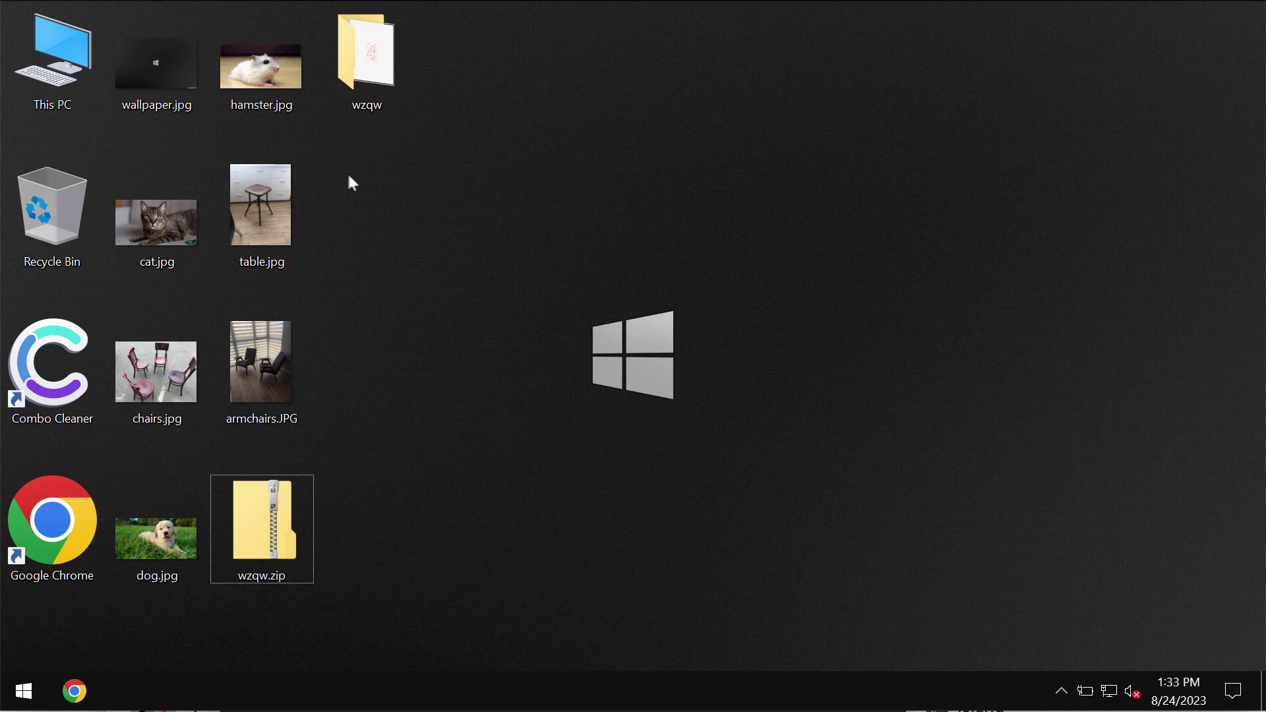
# - View the hamster, armchairs and cat photos in Photo Viewer, closing each
pyautogui.click(379, 95)
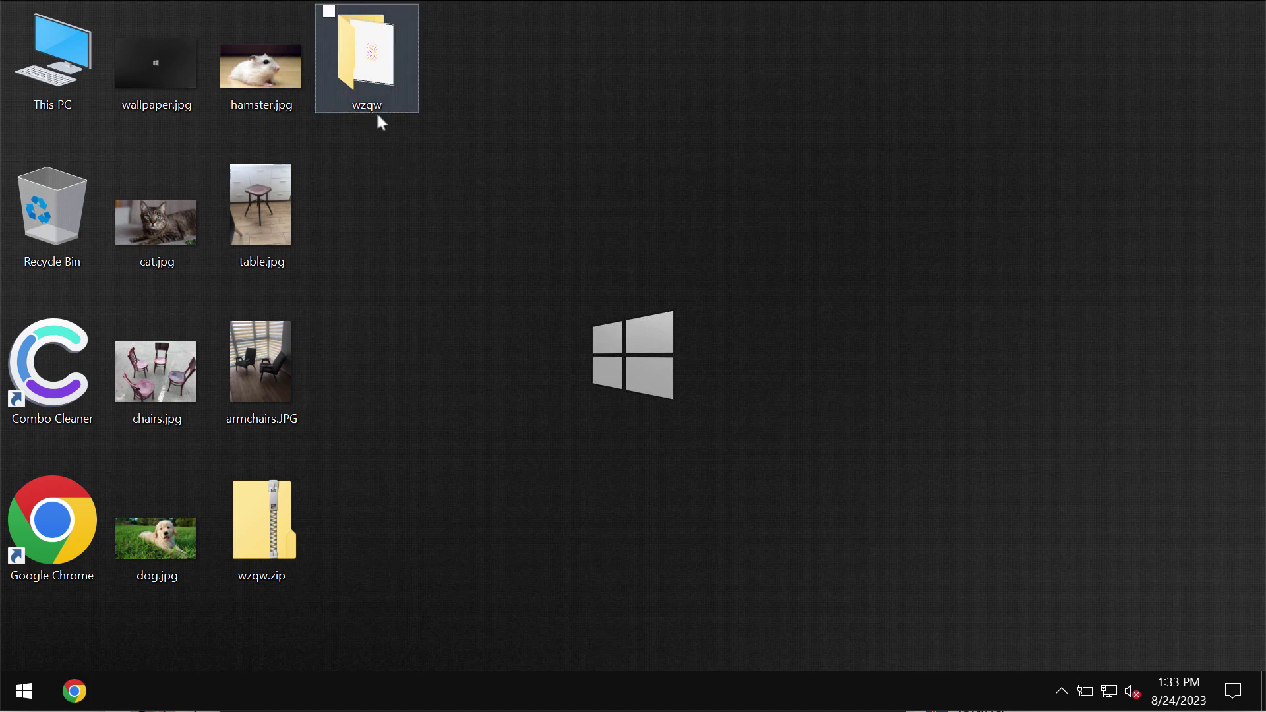
pyautogui.click(427, 125)
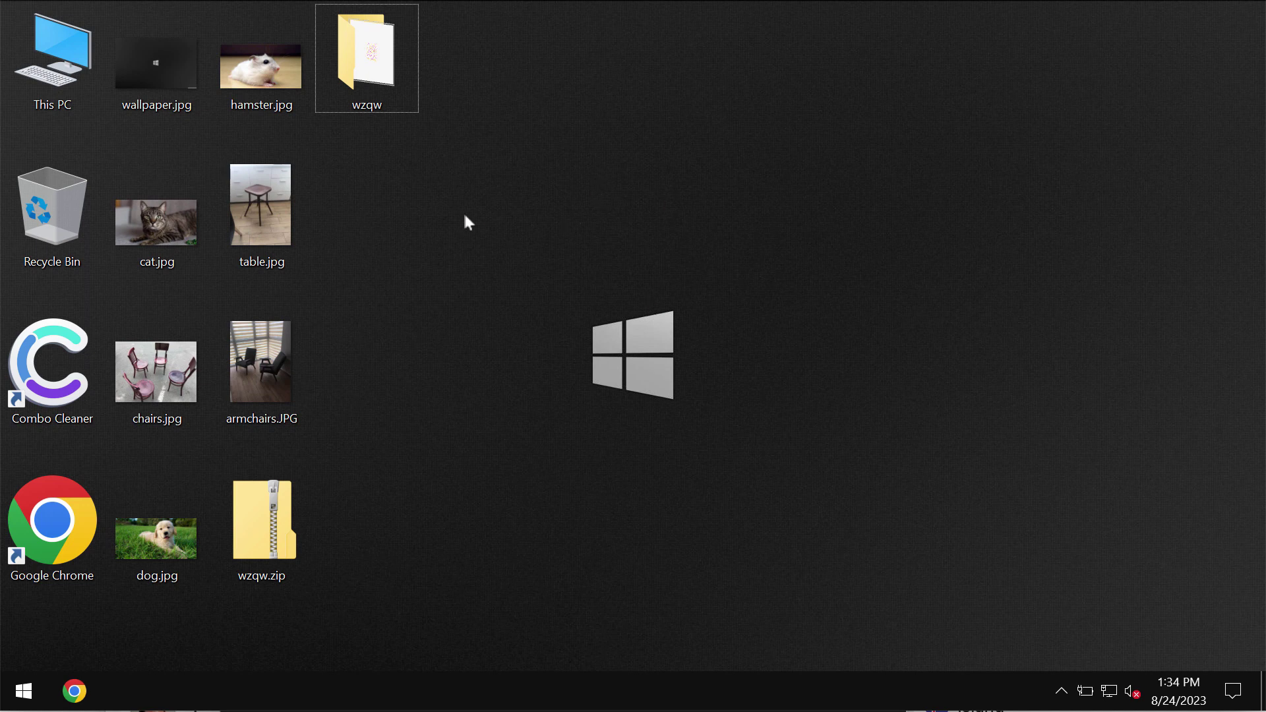
pyautogui.doubleClick(259, 69)
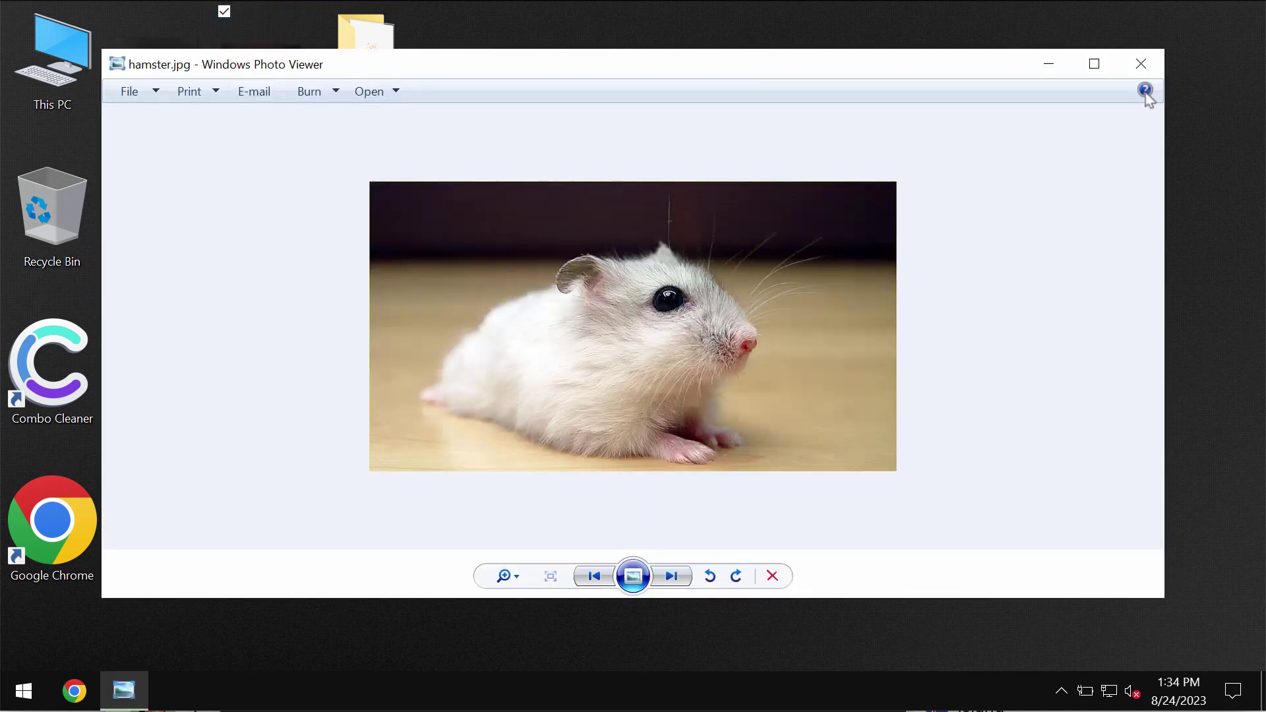
pyautogui.click(1141, 64)
pyautogui.doubleClick(273, 377)
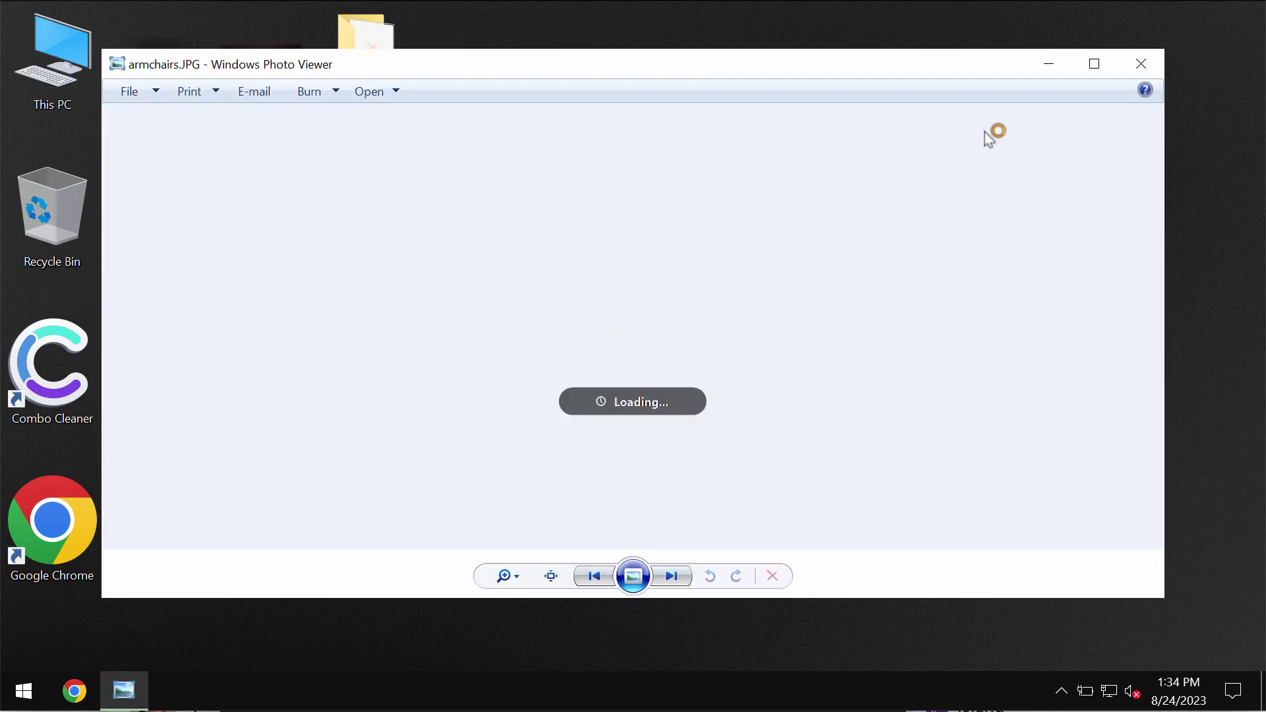
pyautogui.click(1141, 64)
pyautogui.doubleClick(151, 218)
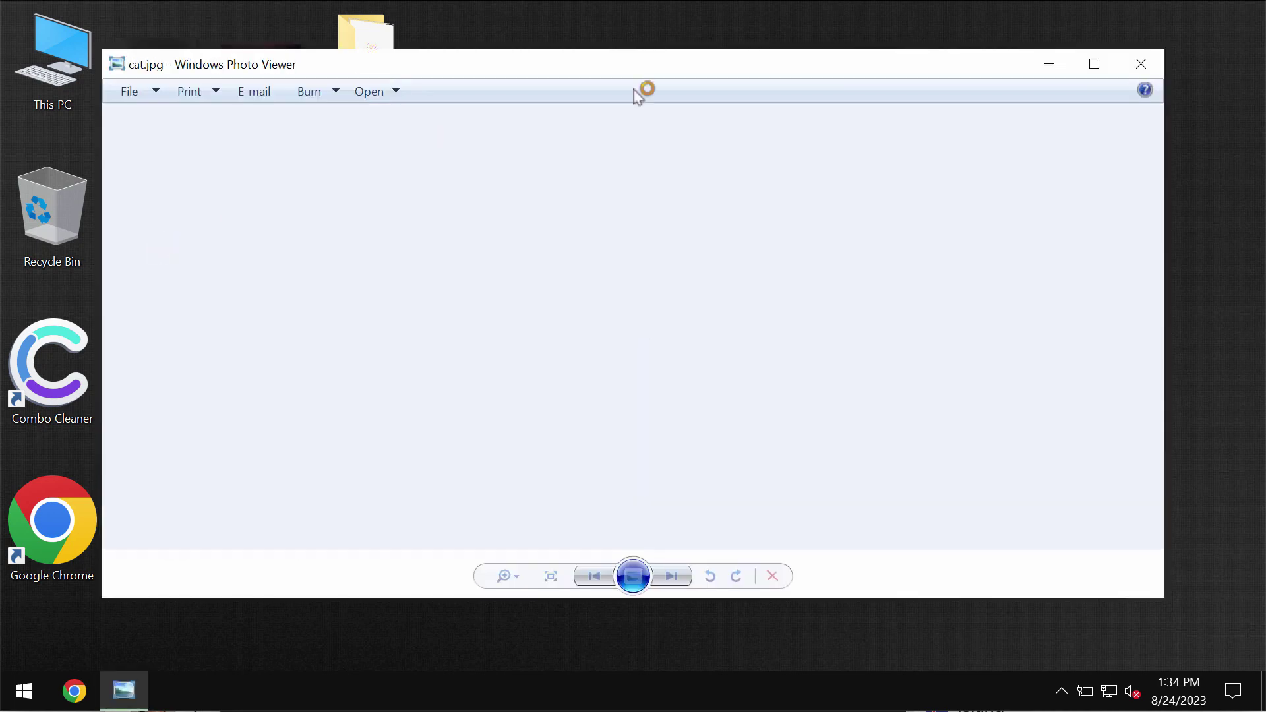
pyautogui.click(1141, 63)
# - View the chairs photo, close it, then show the wzqw folder's single application file
pyautogui.click(157, 371)
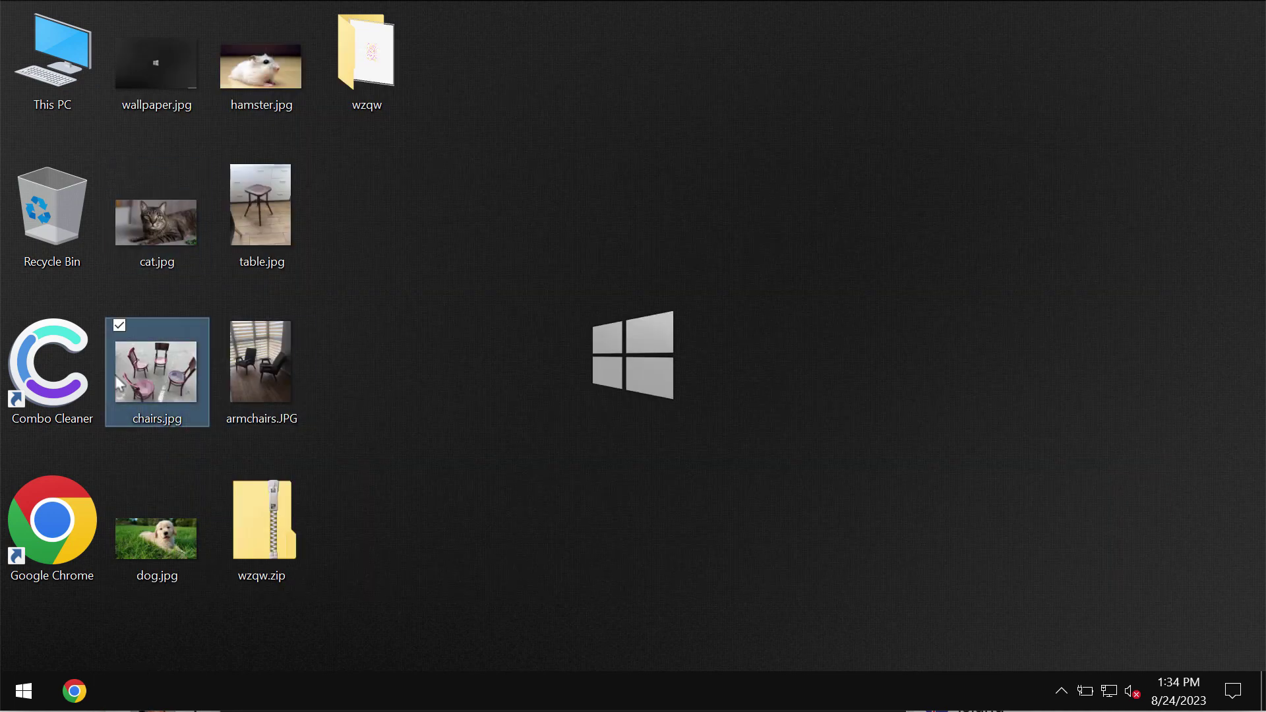
pyautogui.doubleClick(156, 371)
pyautogui.click(1141, 64)
pyautogui.click(159, 59)
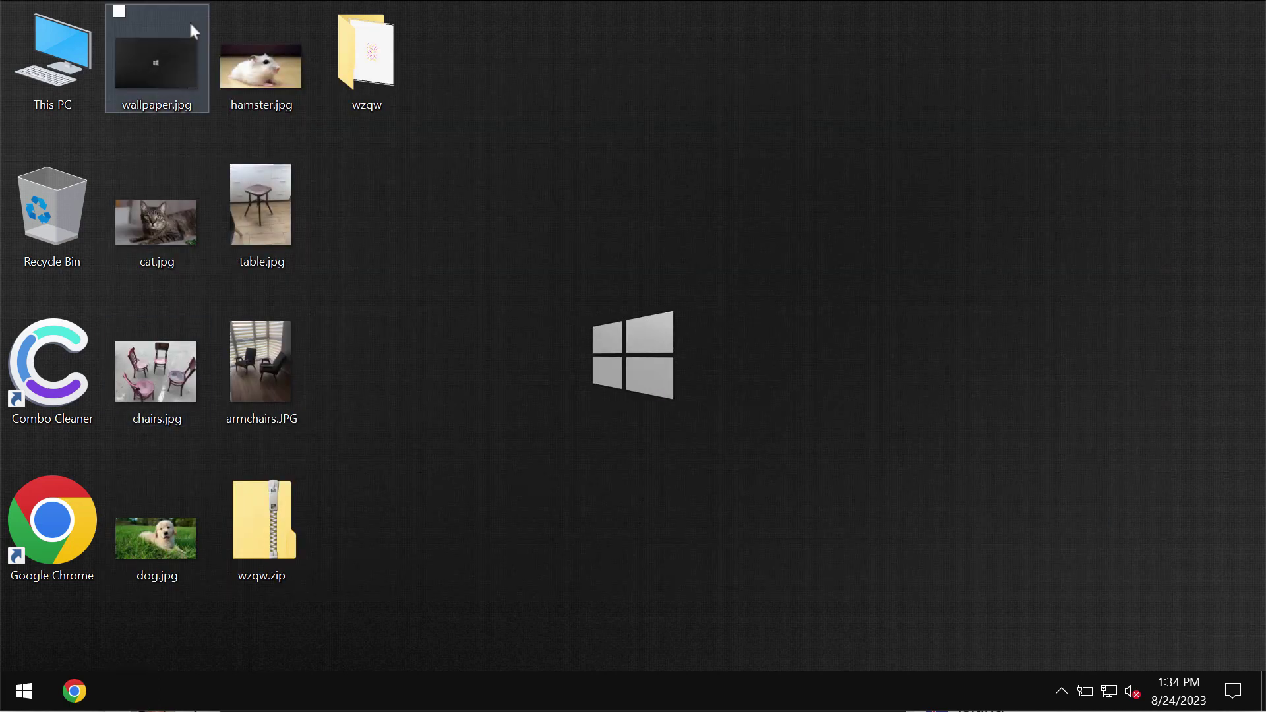
pyautogui.doubleClick(366, 60)
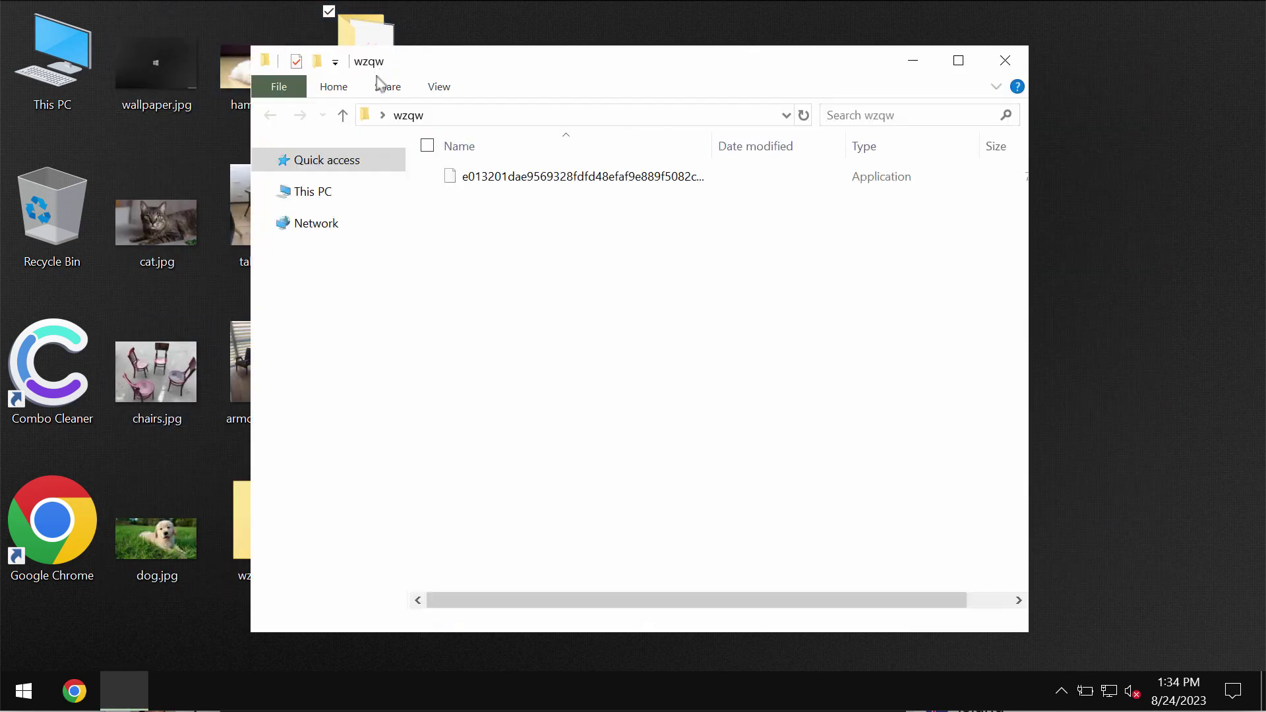
# - Close the wzqw folder, sign out via the Start power options and sign back in
pyautogui.click(1004, 63)
pyautogui.rightClick(23, 691)
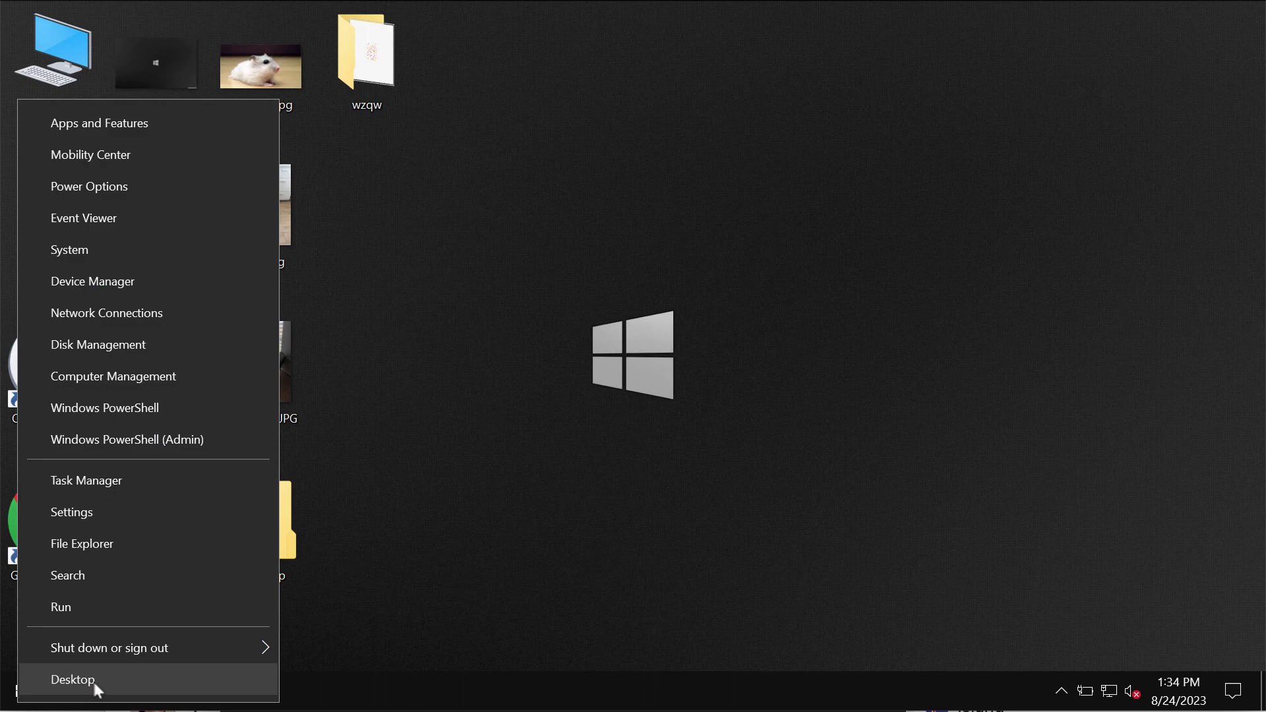
pyautogui.click(207, 648)
pyautogui.click(381, 547)
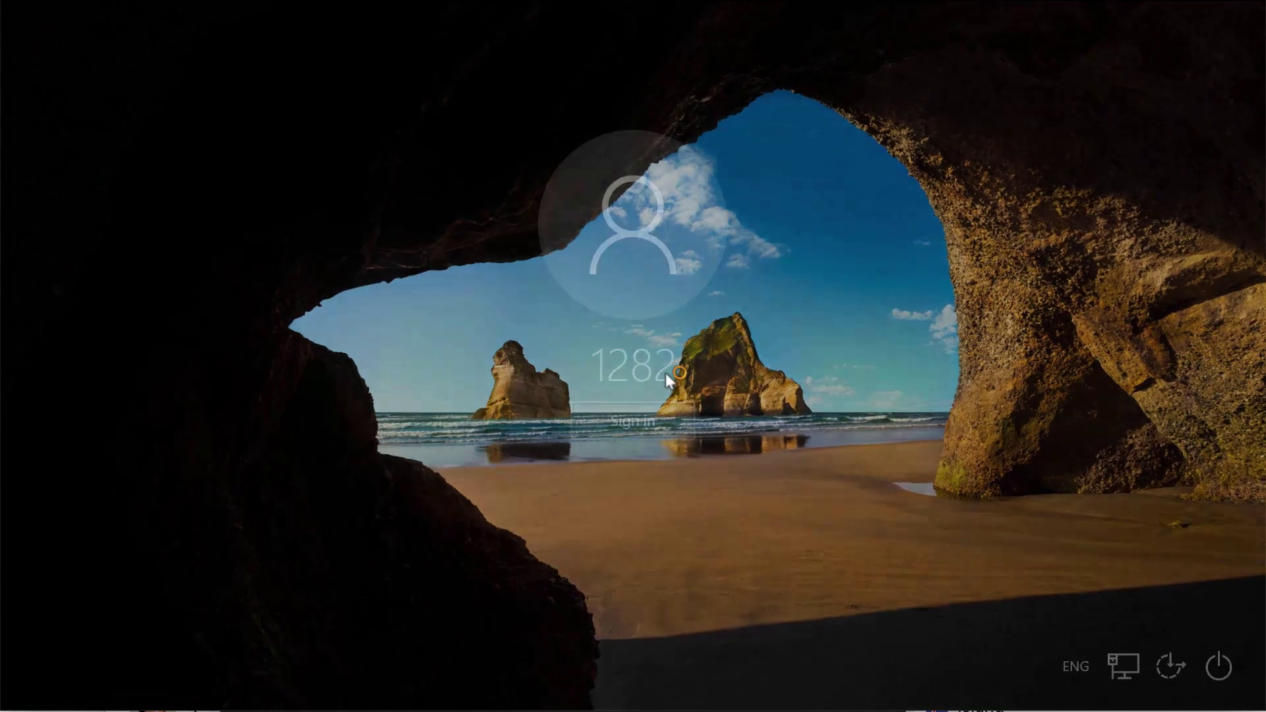
pyautogui.click(651, 420)
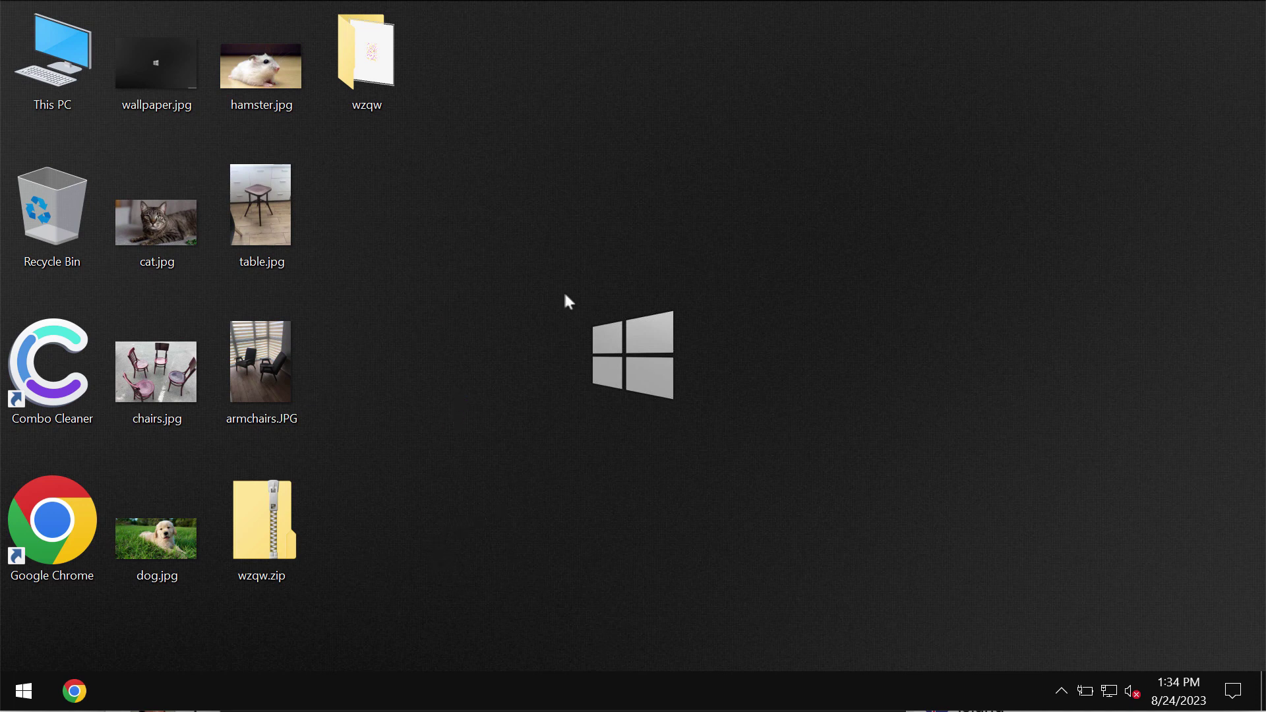
pyautogui.click(378, 82)
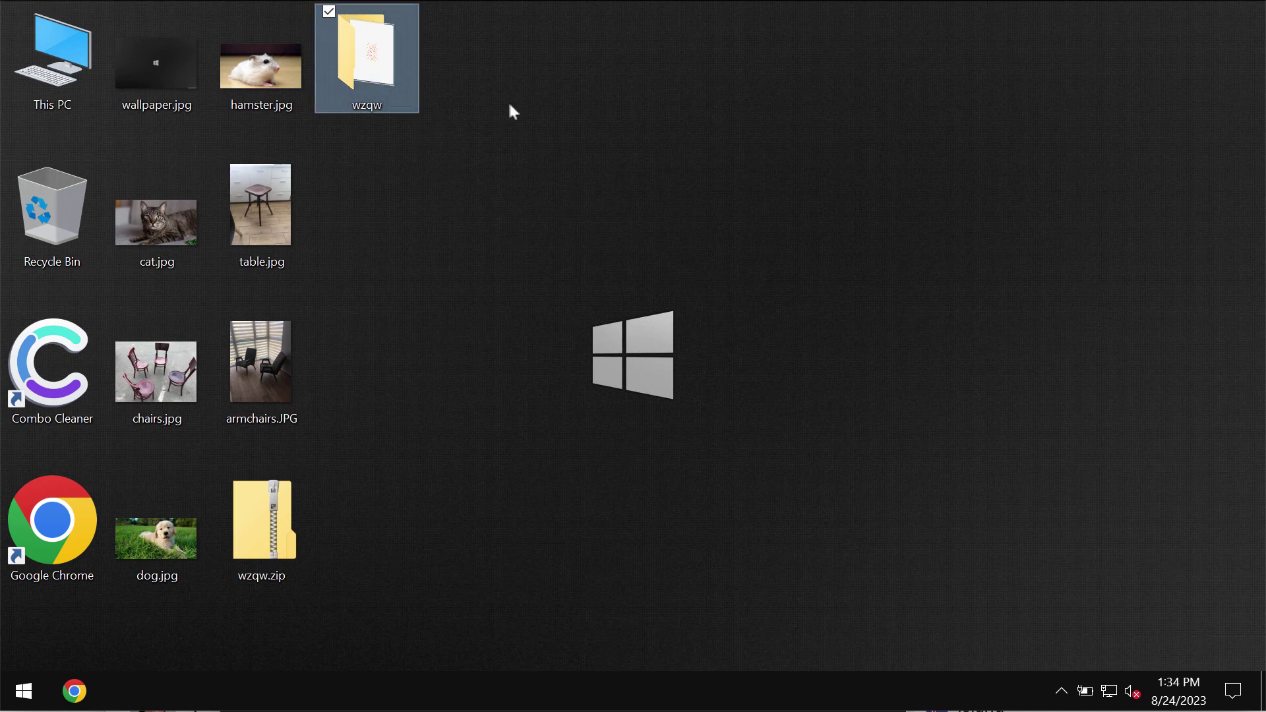
pyautogui.click(471, 89)
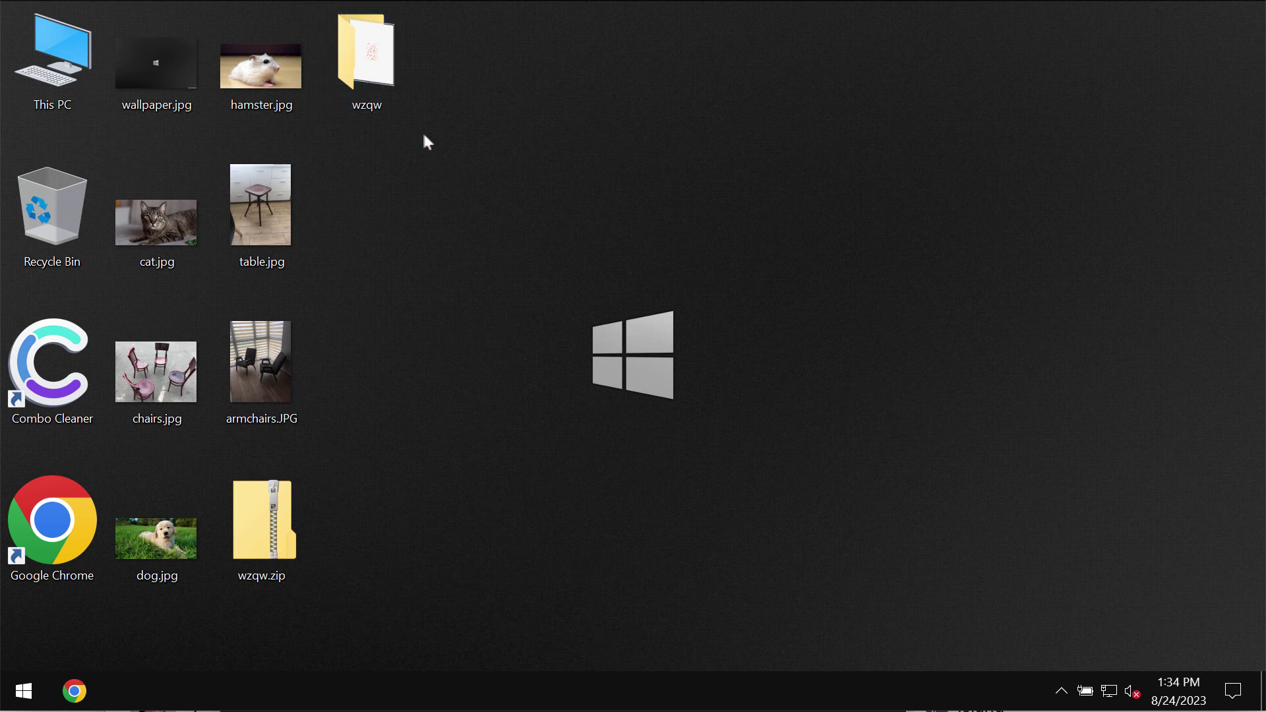
pyautogui.click(378, 80)
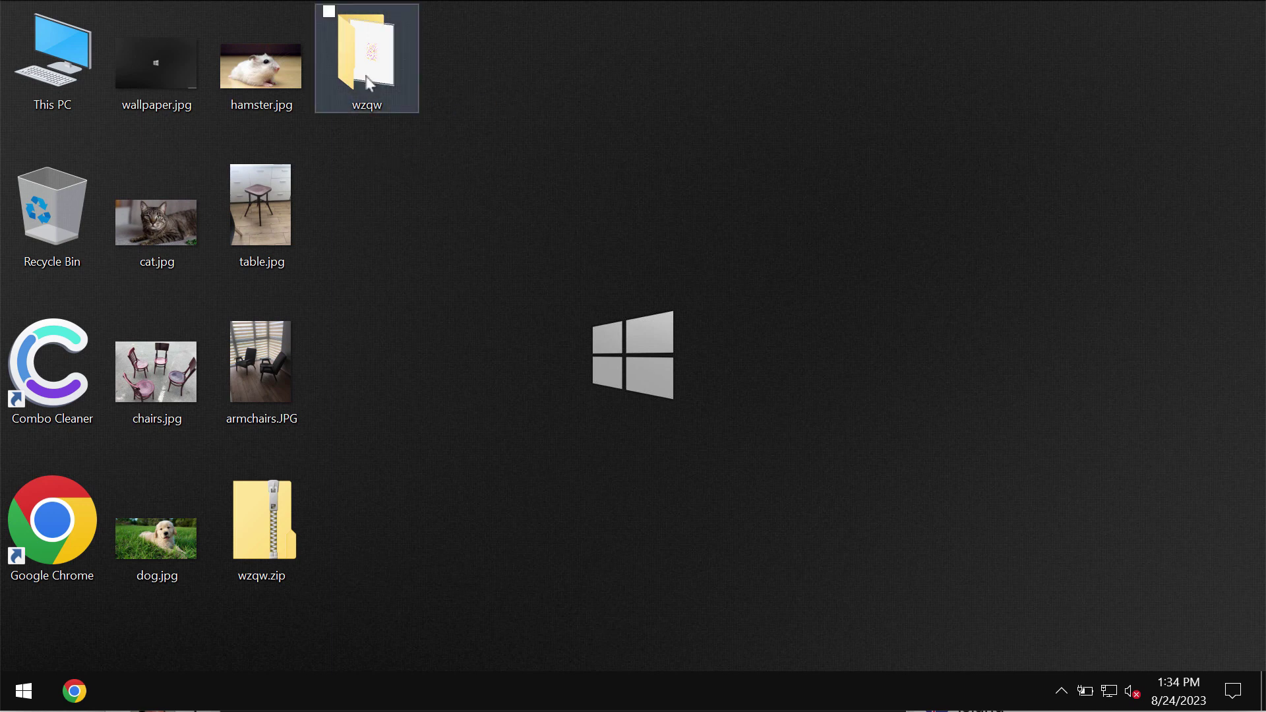
pyautogui.click(443, 84)
pyautogui.click(391, 89)
pyautogui.click(506, 91)
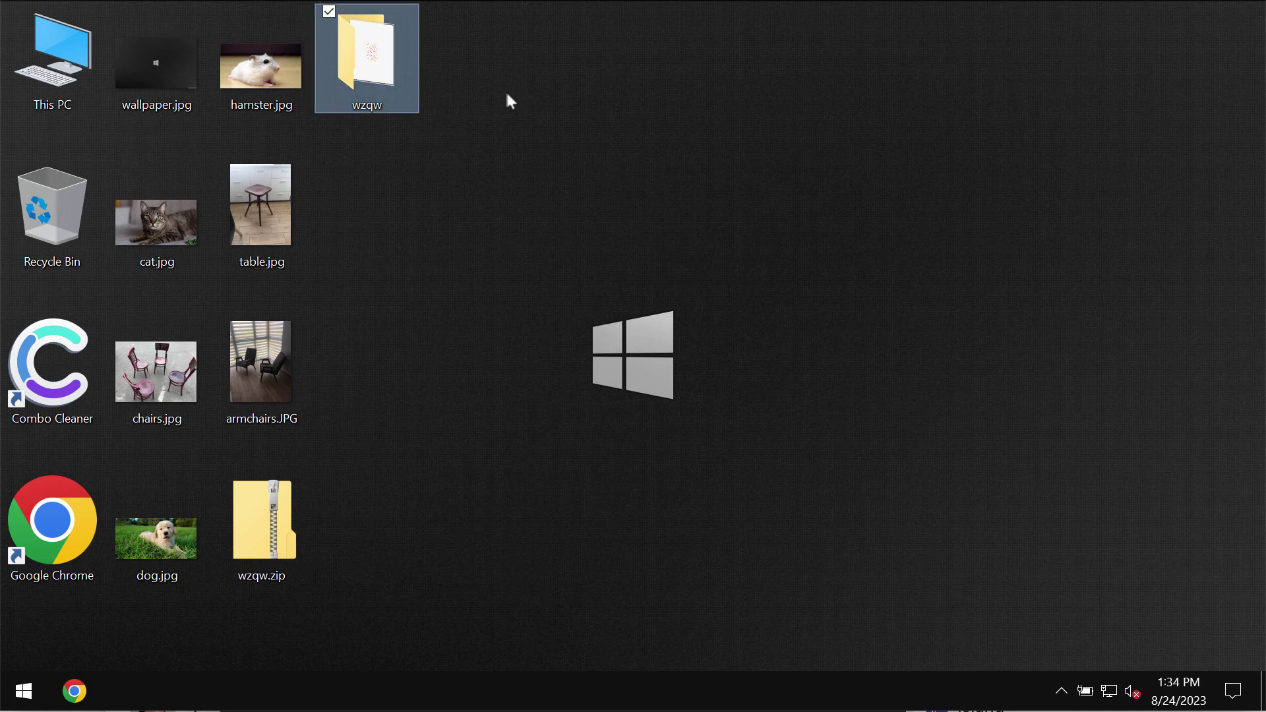
pyautogui.click(379, 86)
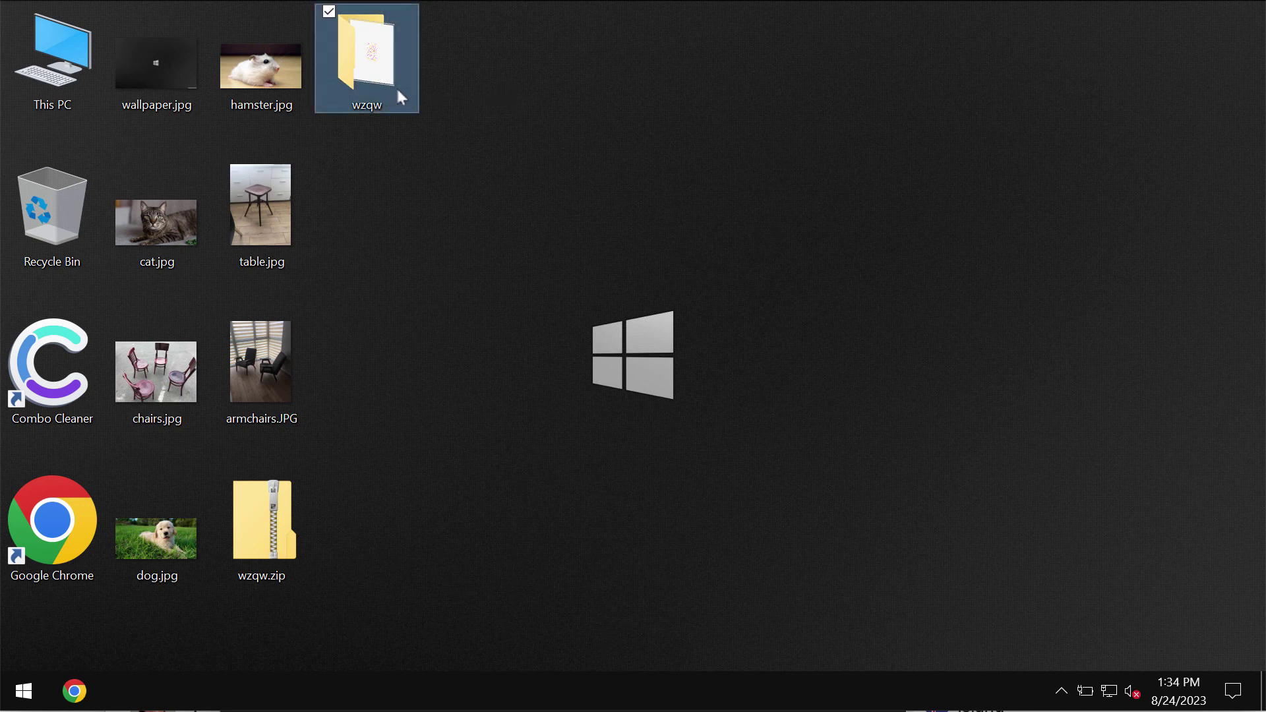
pyautogui.click(468, 91)
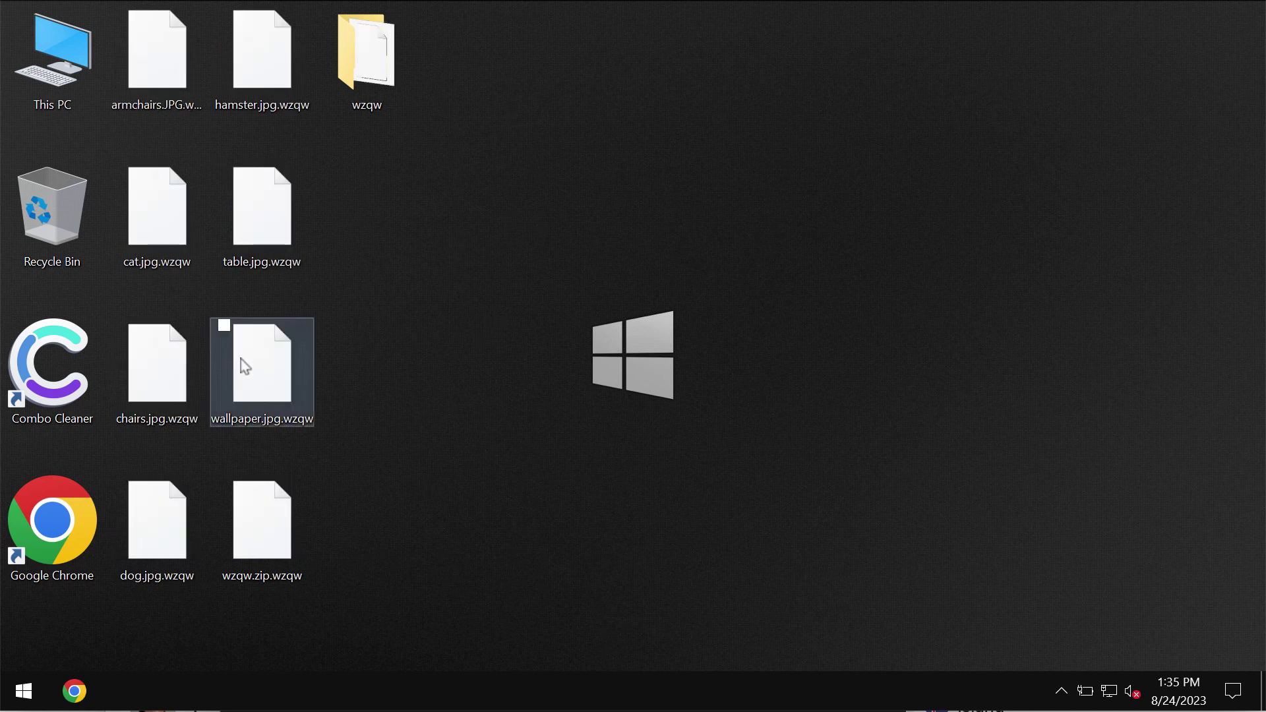
pyautogui.doubleClick(262, 368)
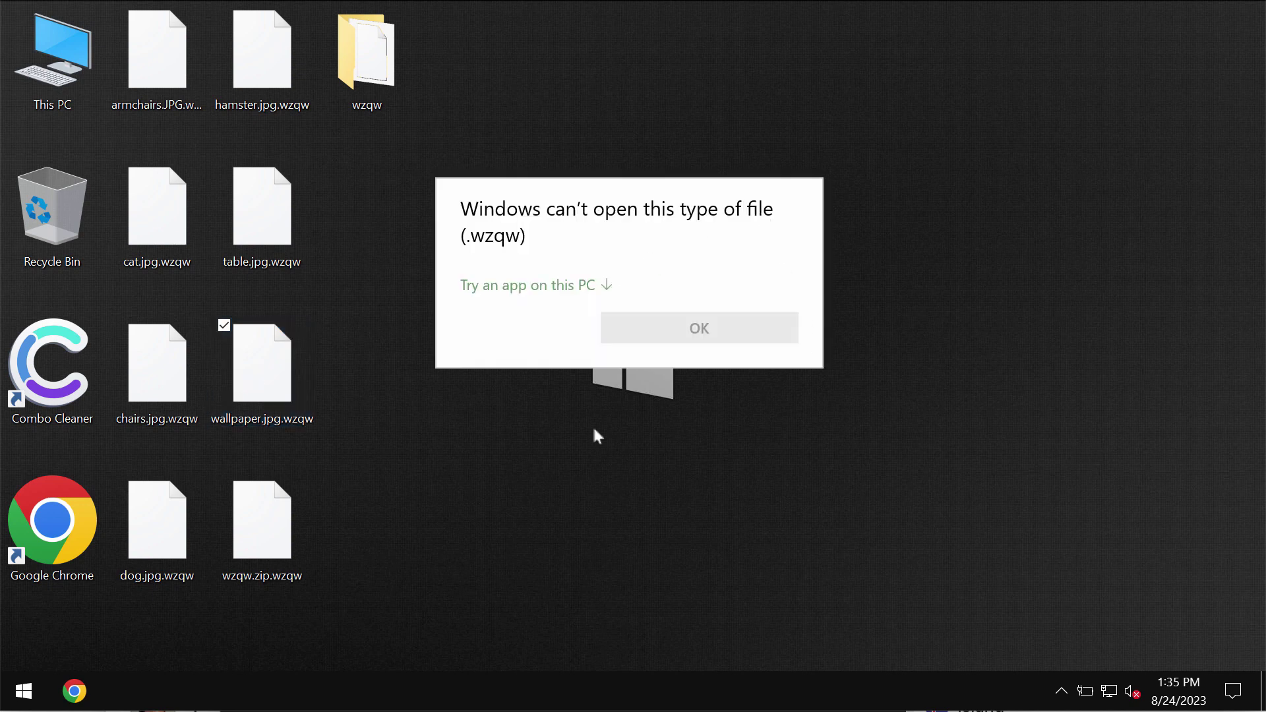
pyautogui.click(288, 85)
pyautogui.doubleClick(289, 87)
pyautogui.press('Escape')
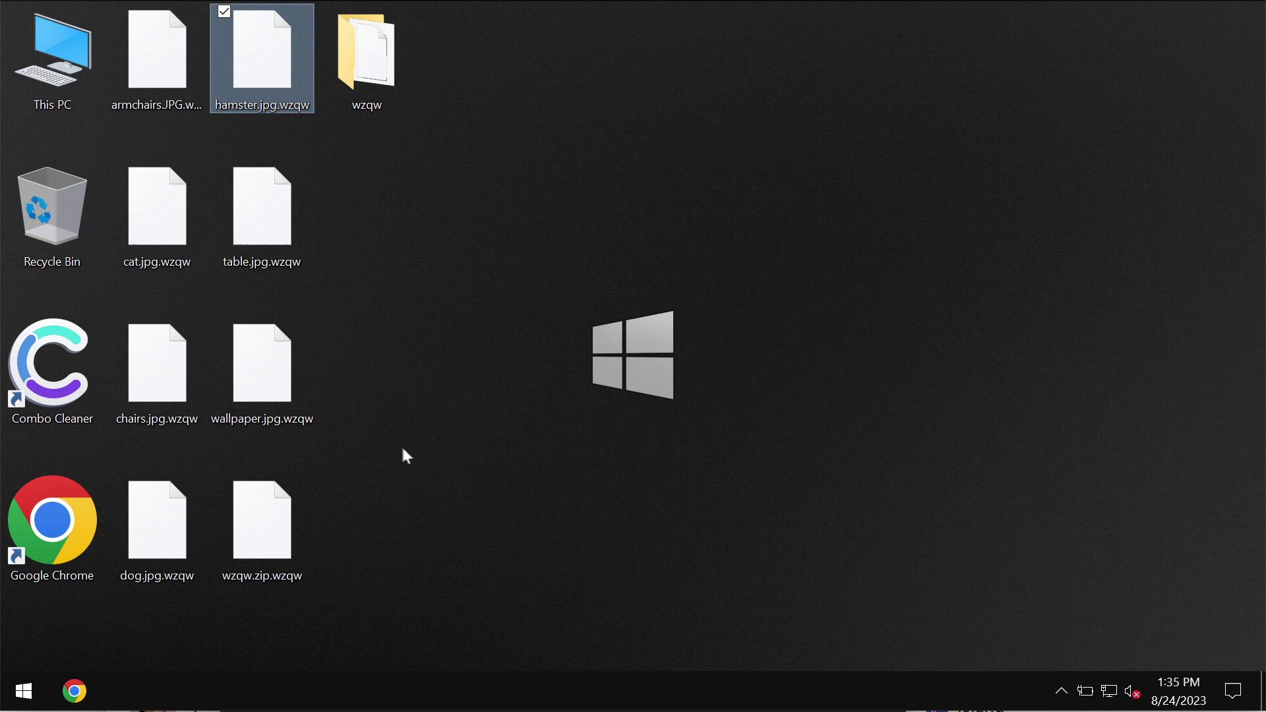
pyautogui.click(427, 492)
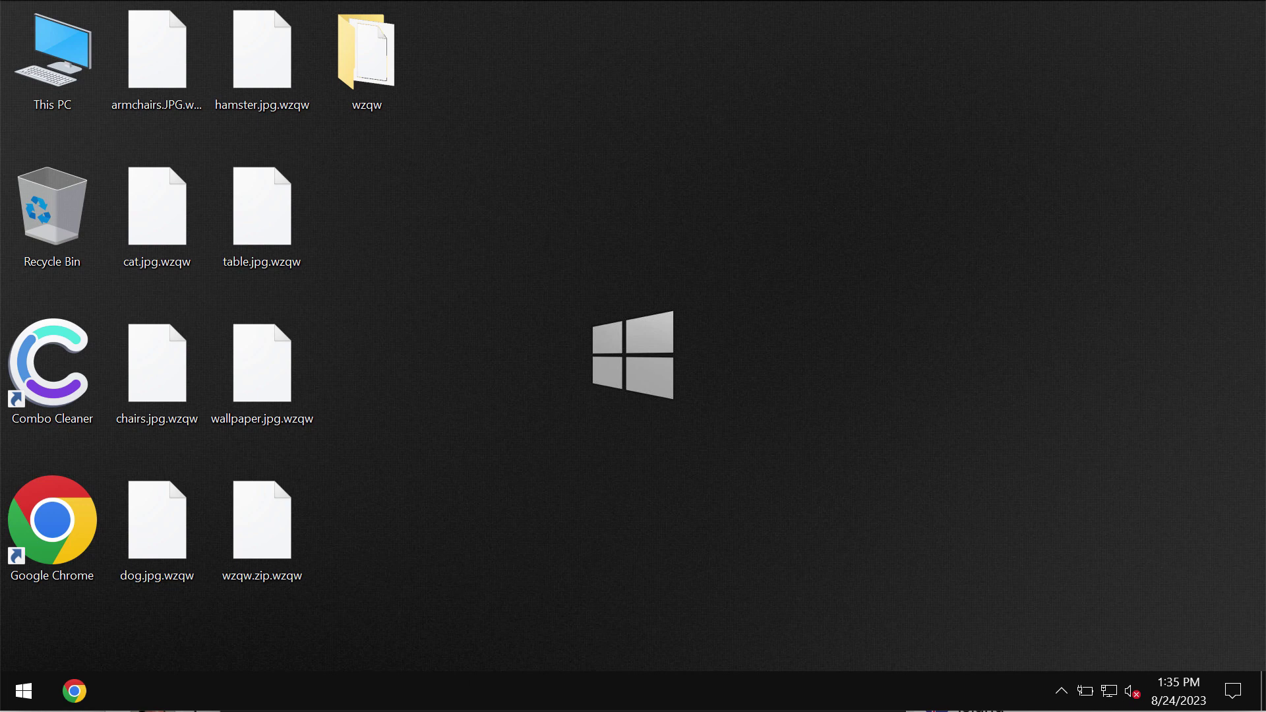
# - Launch Chrome and load combocleaner.com from the Combo Cleaner shortcut tile
pyautogui.rightClick(598, 70)
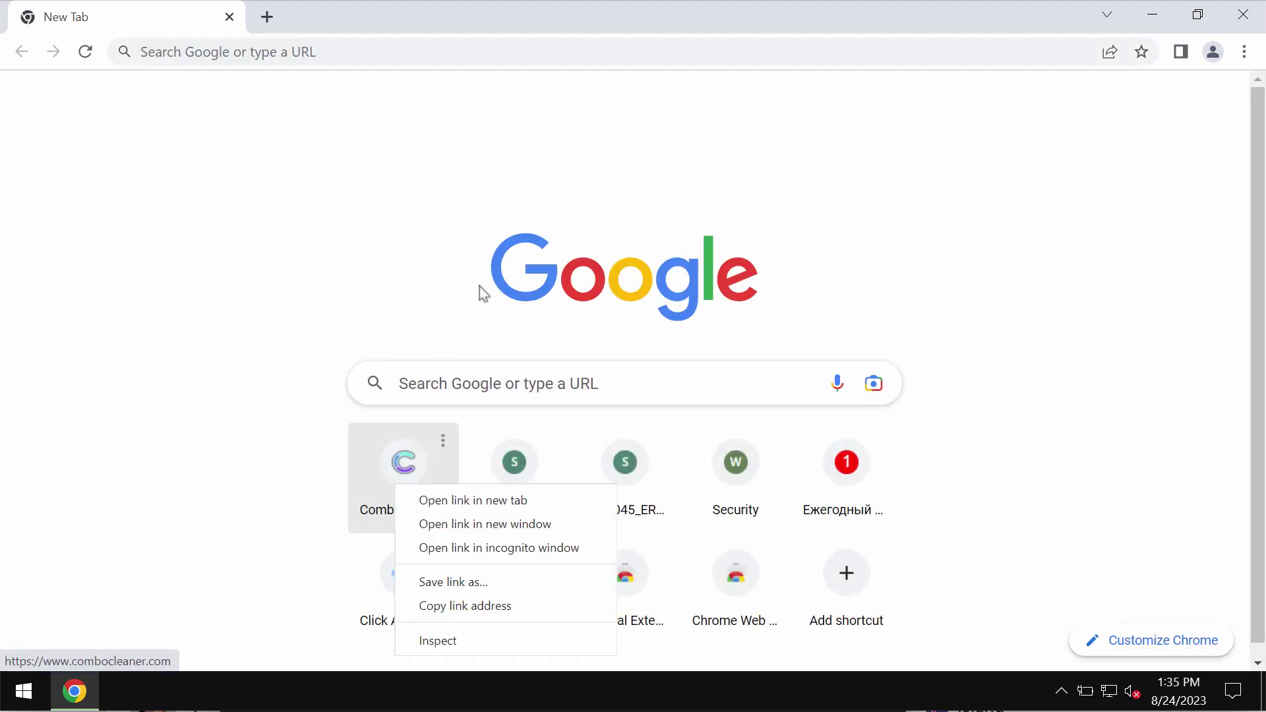
pyautogui.rightClick(419, 491)
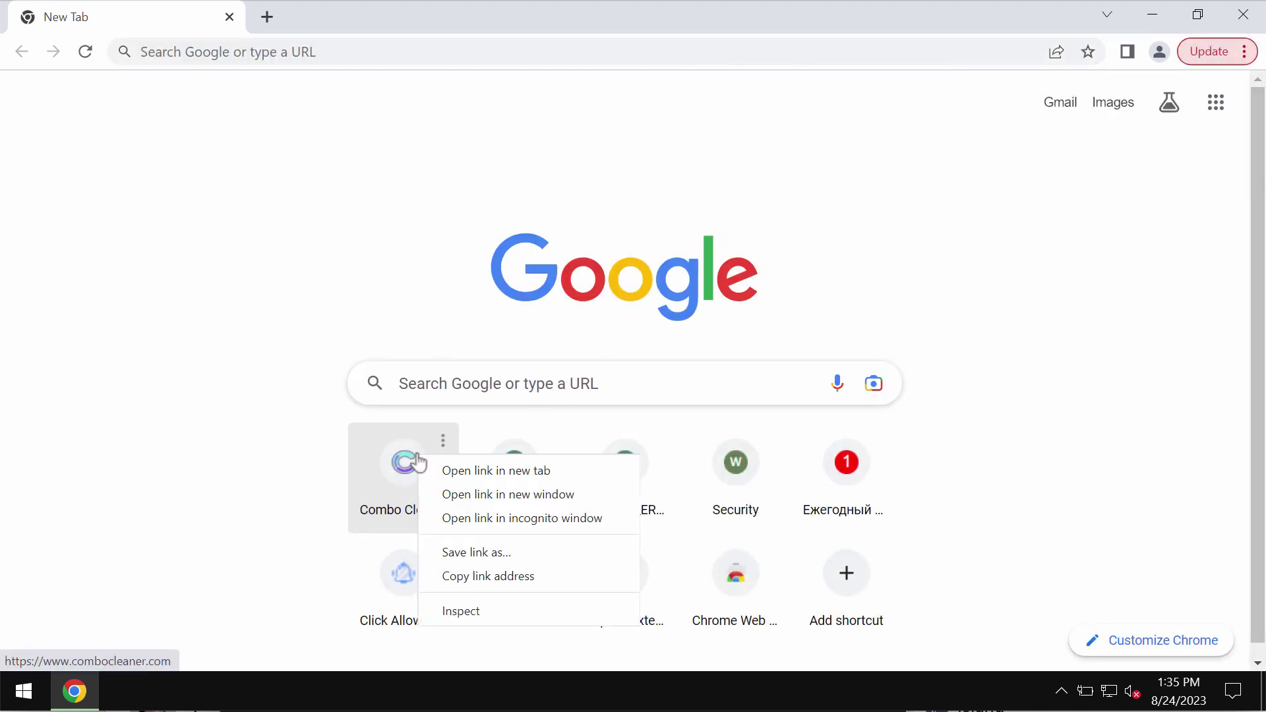
pyautogui.rightClick(399, 461)
pyautogui.click(368, 462)
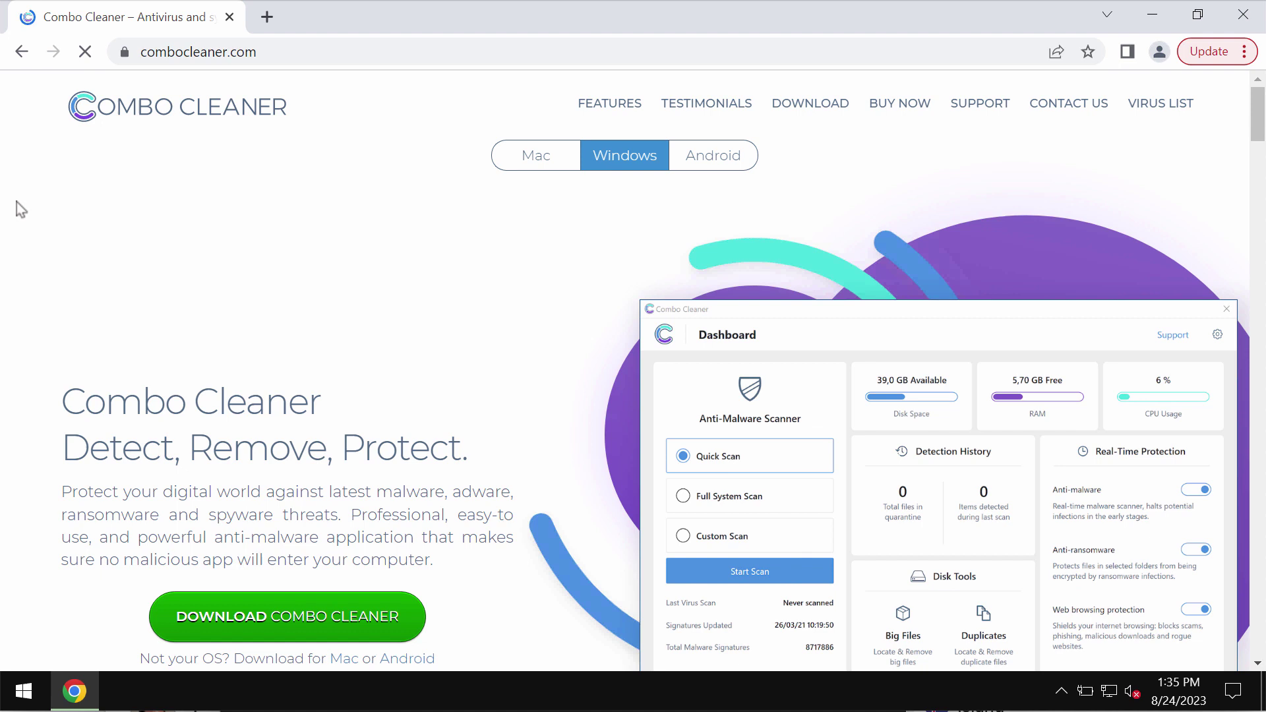
# - Minimize Chrome, launch Combo Cleaner from the desktop and start a Quick Scan
pyautogui.click(1152, 14)
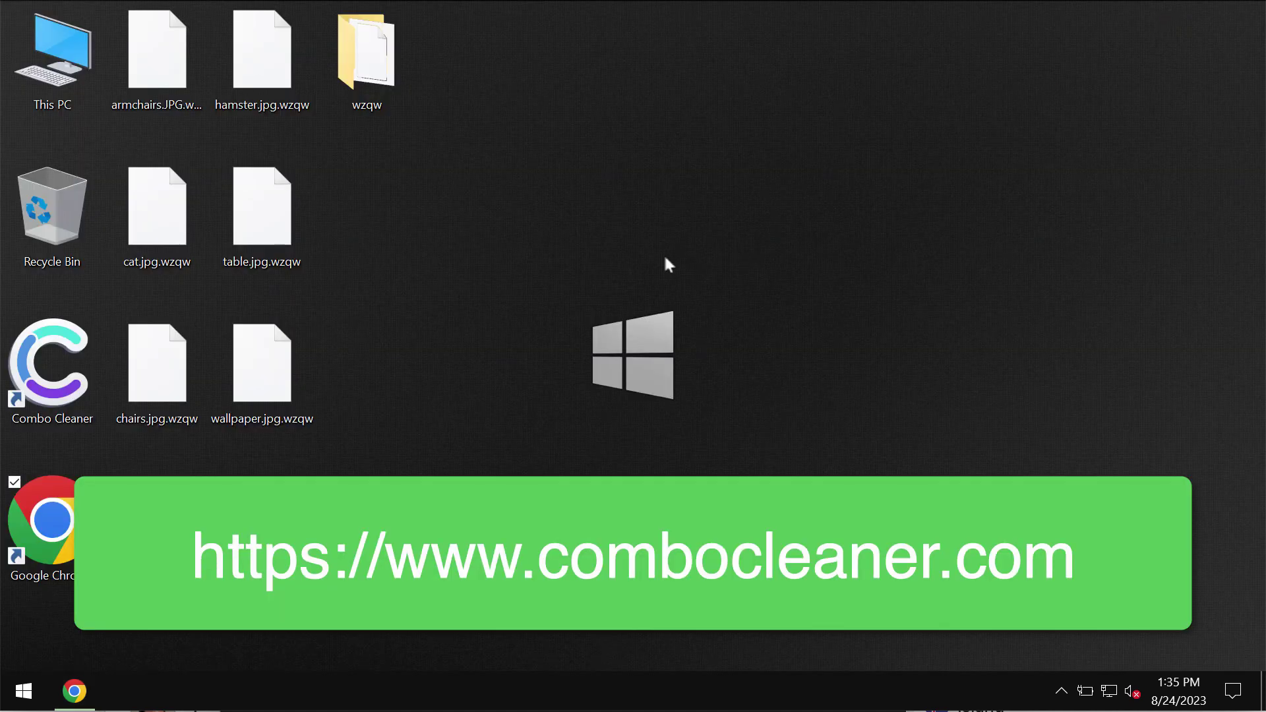
pyautogui.doubleClick(82, 402)
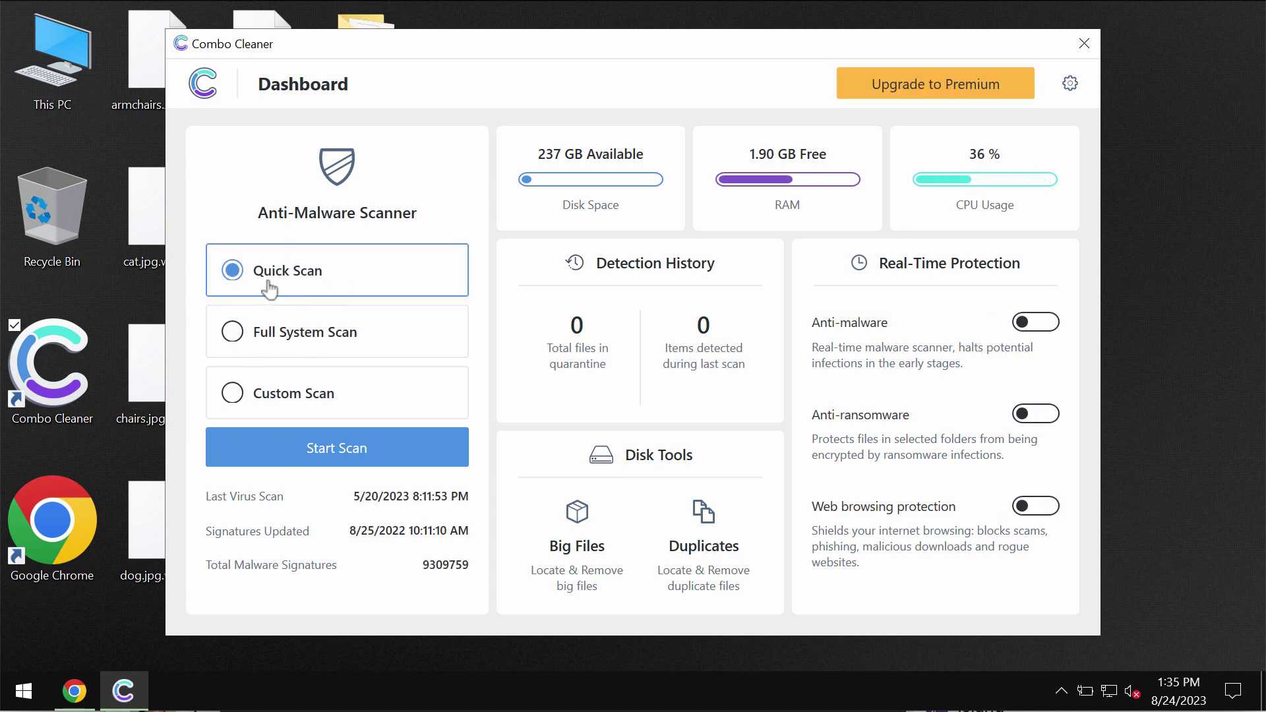
pyautogui.click(286, 446)
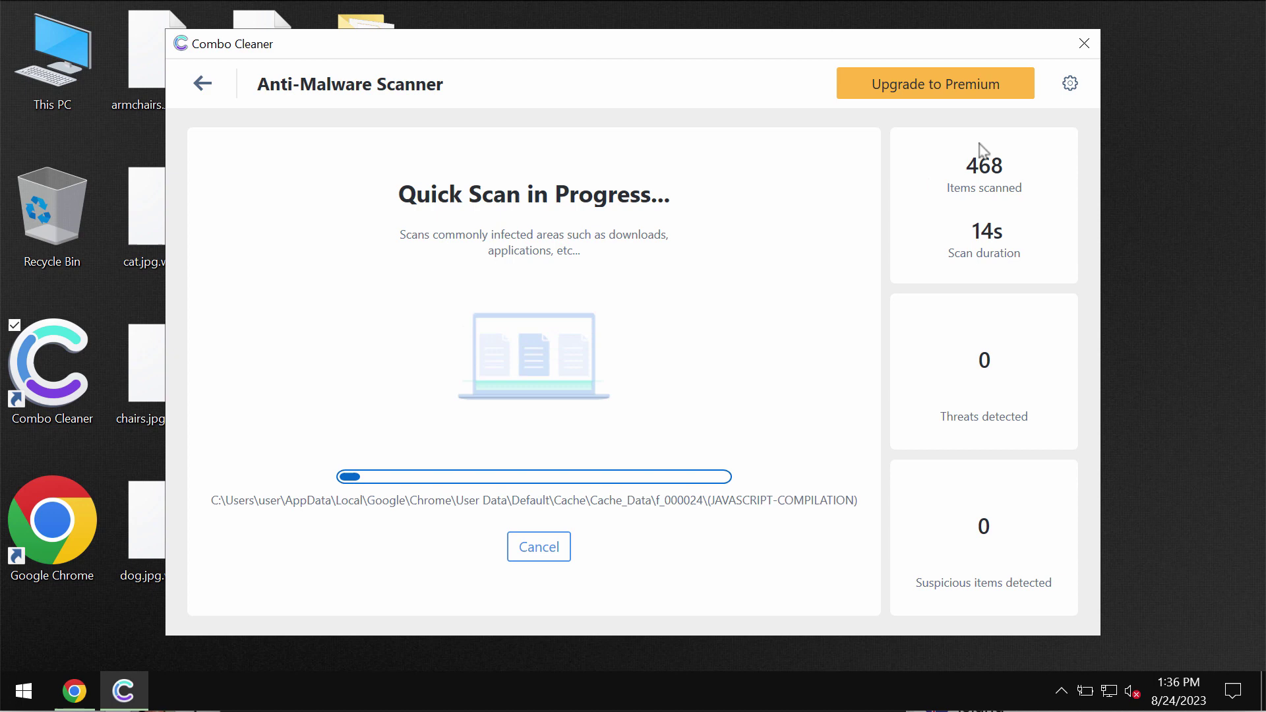
# - Check the Anti-Ransomware settings tab (no protected folders), then return to the running scan
pyautogui.click(1070, 85)
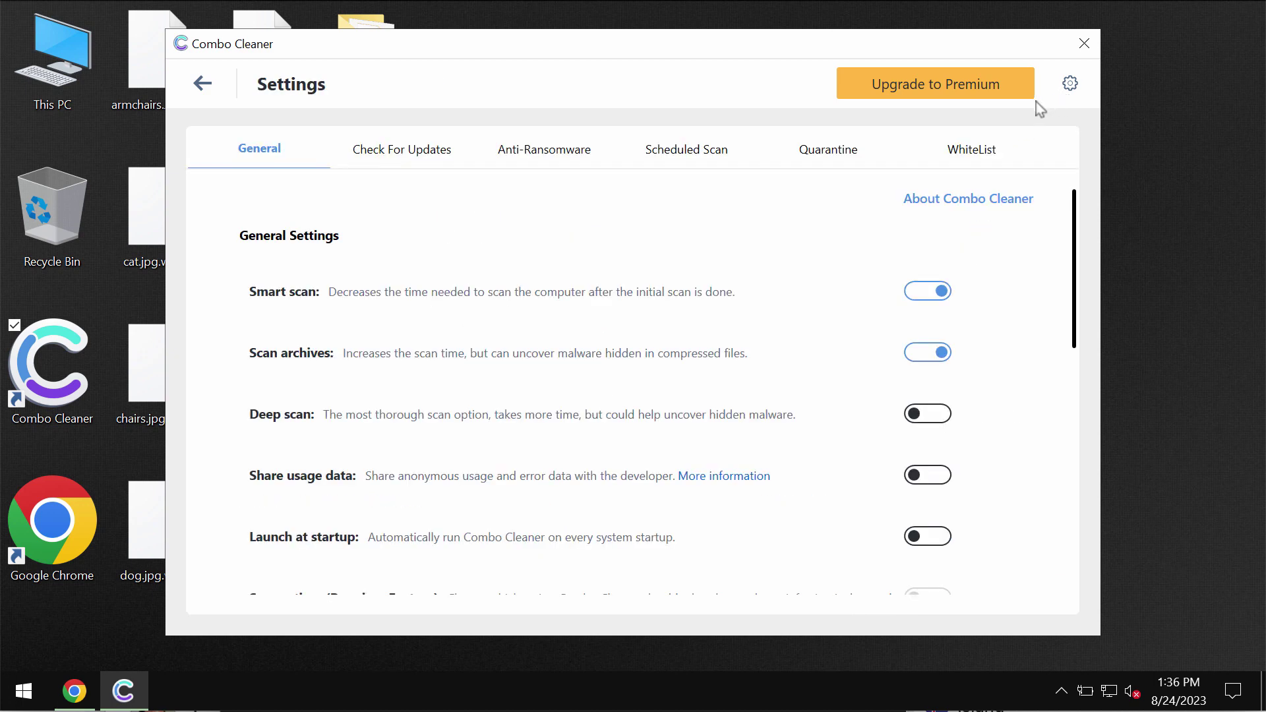
pyautogui.click(556, 153)
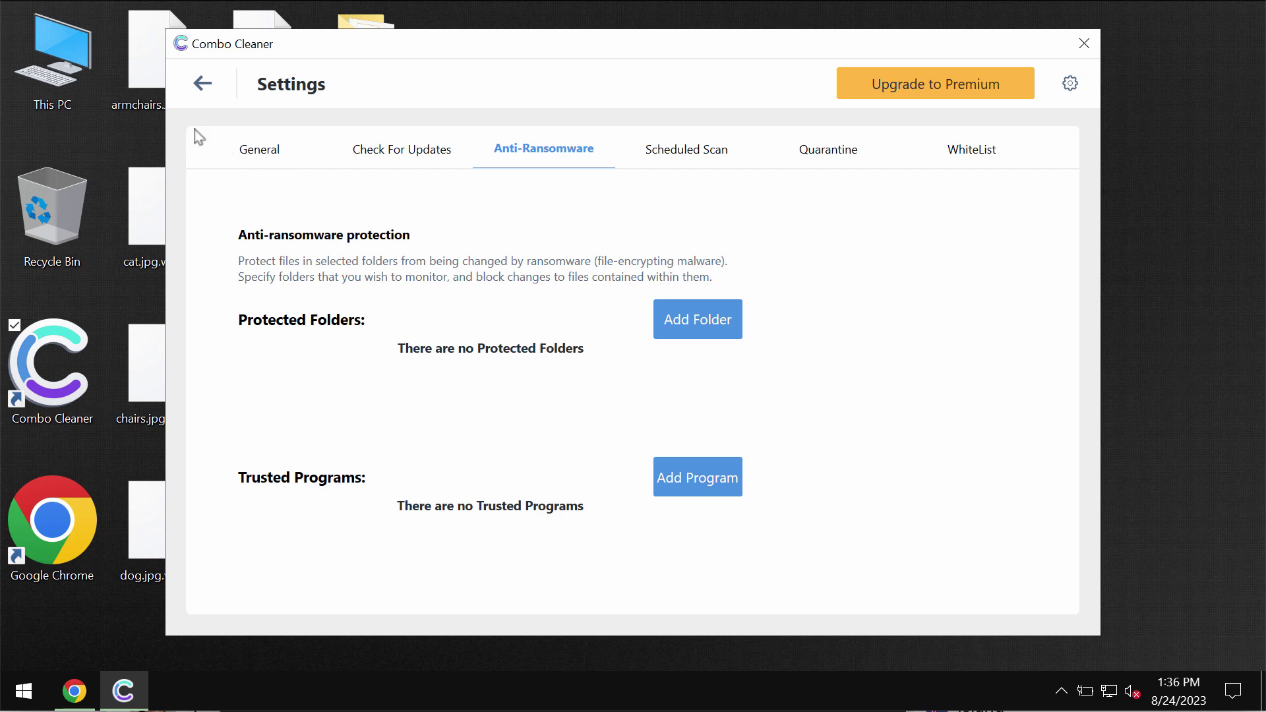
pyautogui.click(203, 84)
pyautogui.click(337, 445)
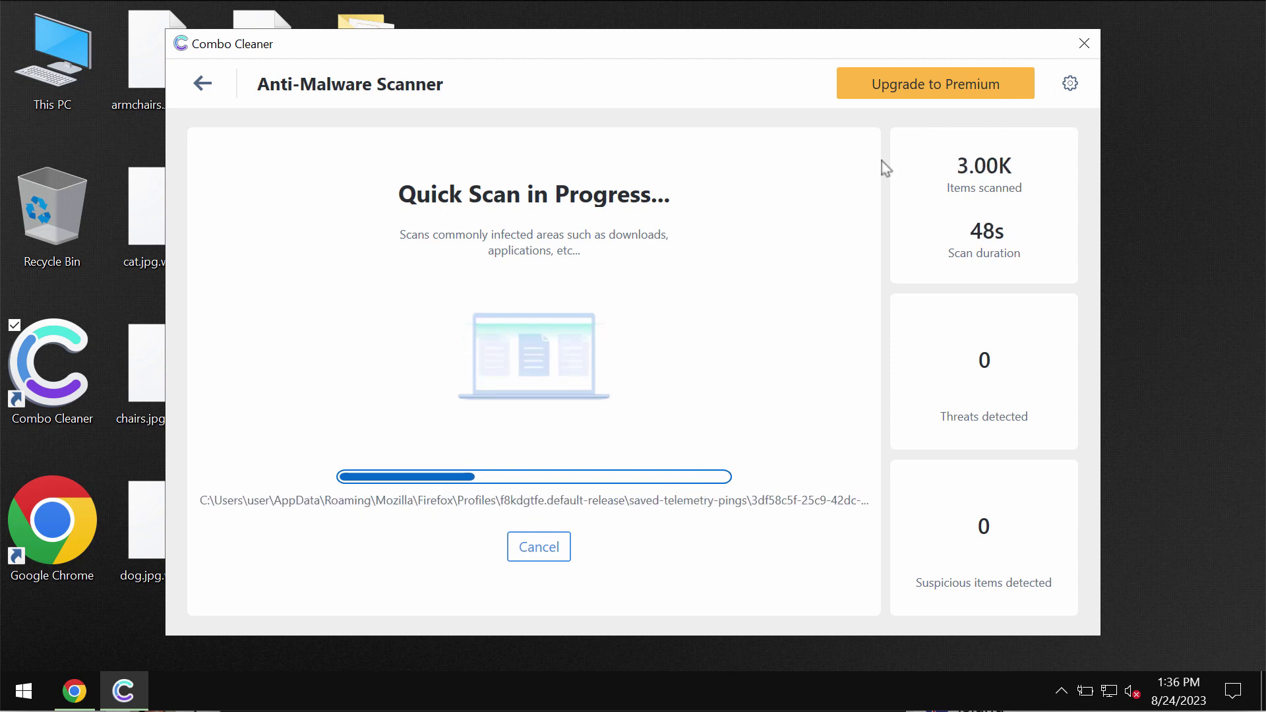
# - Show the Get Combo Cleaner Premium page, reposition the window and reopen the upgrade page
pyautogui.click(960, 89)
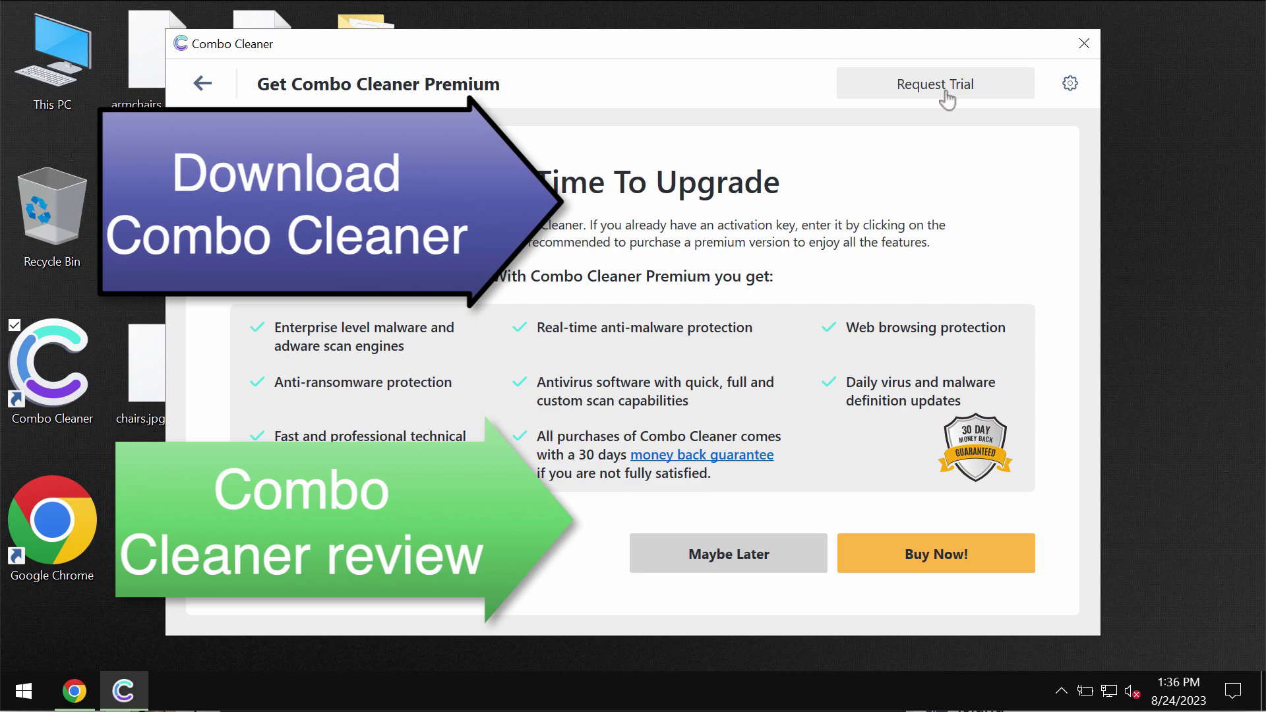
pyautogui.moveTo(938, 56); pyautogui.dragTo(925, 78)
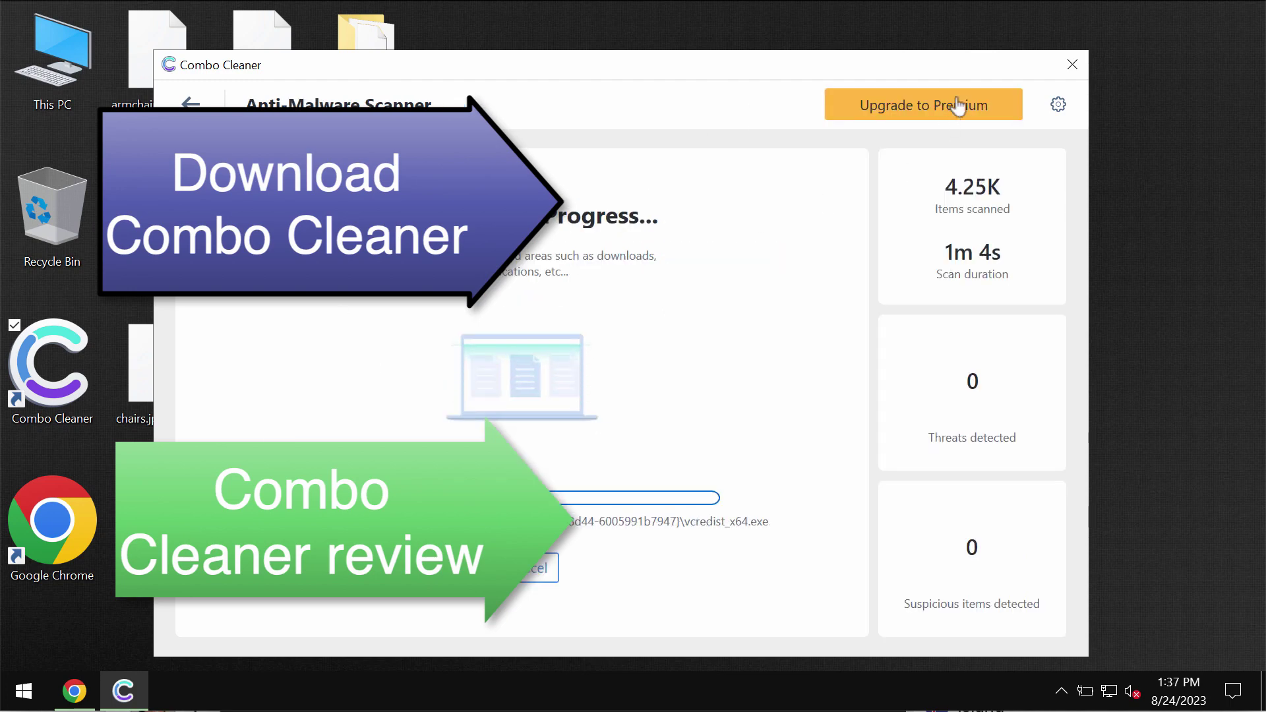
pyautogui.click(950, 105)
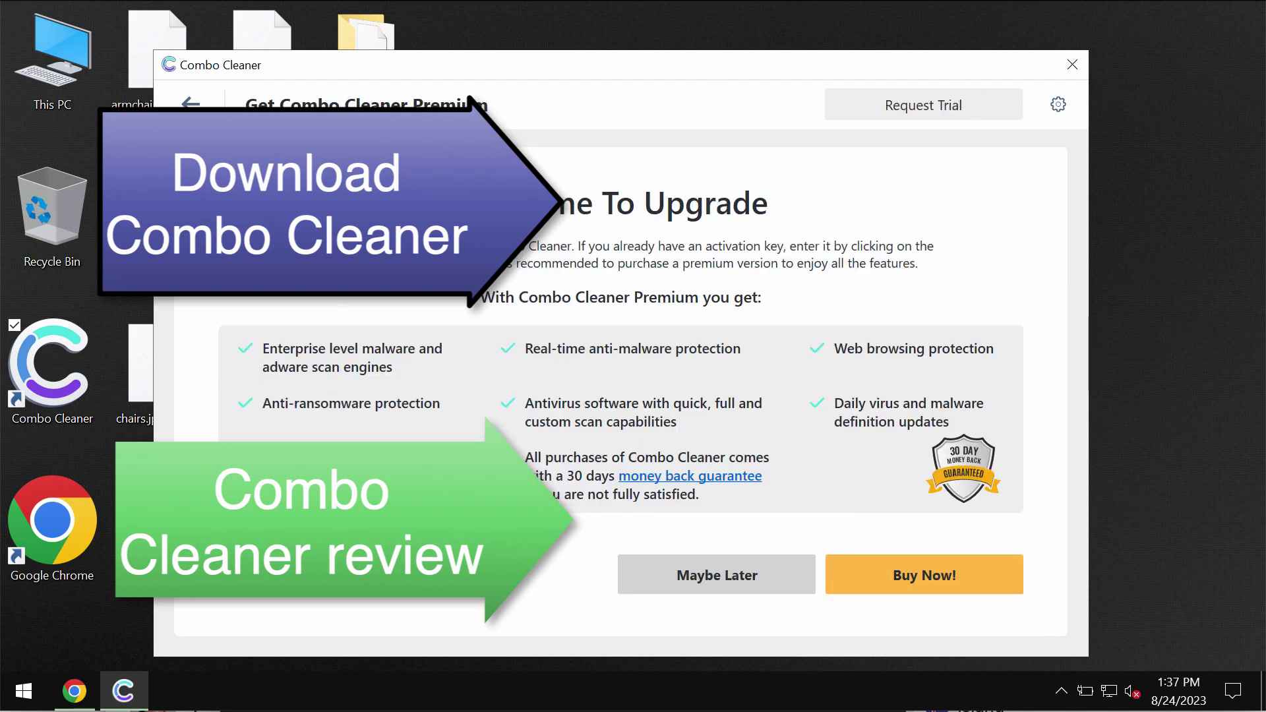